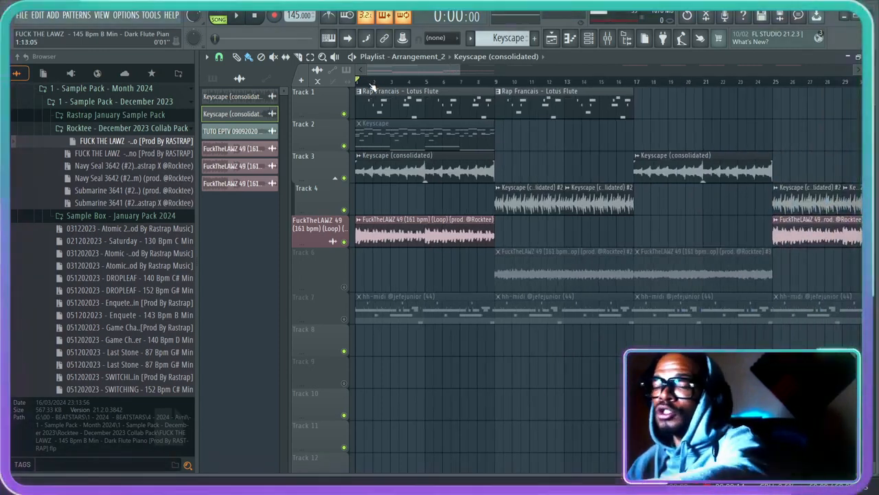
- Examine the waveform of the FuckTheLAWZ 49 loop clip at several zoom levels in the playlist
scroll(378, 82, up, 3)
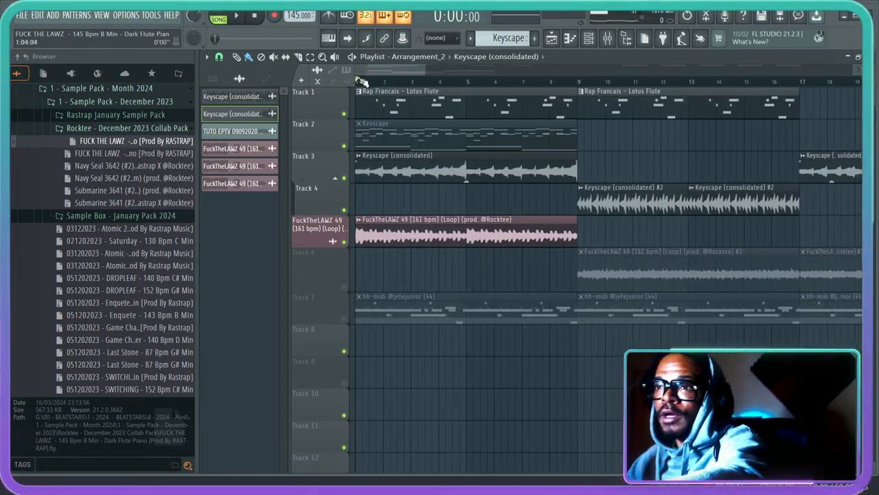
click(395, 226)
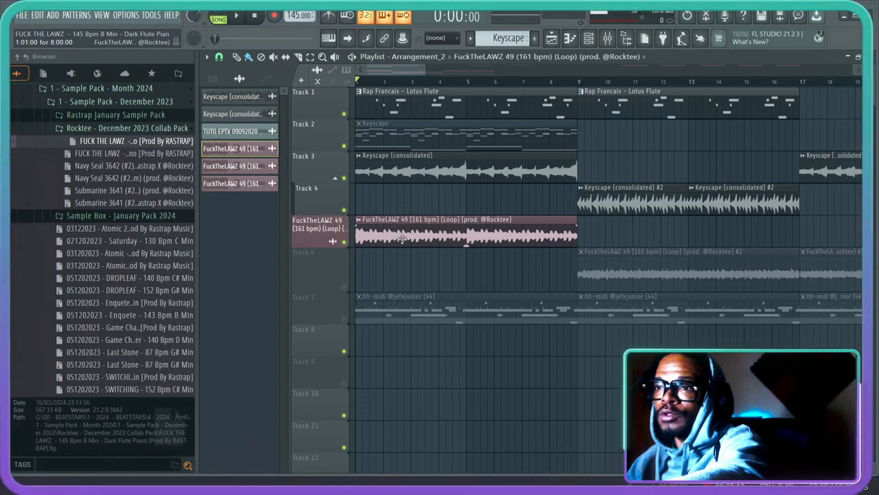
scroll(395, 84, up, 2)
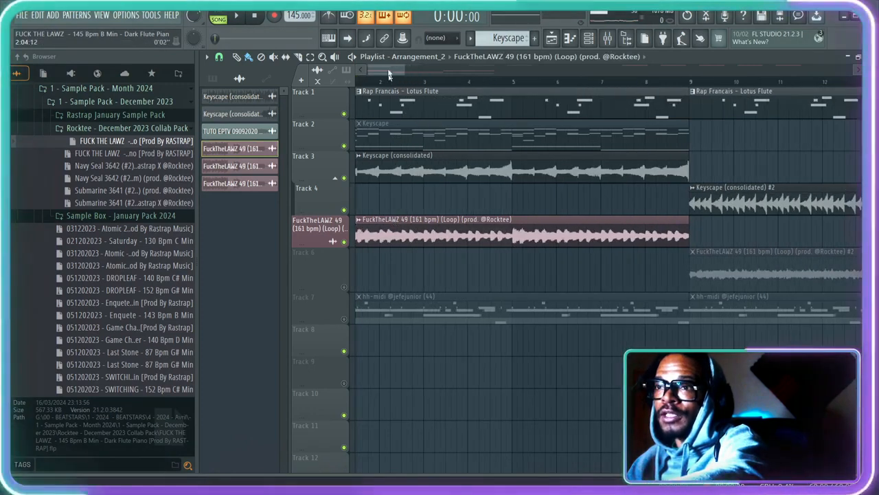
scroll(378, 86, up, 5)
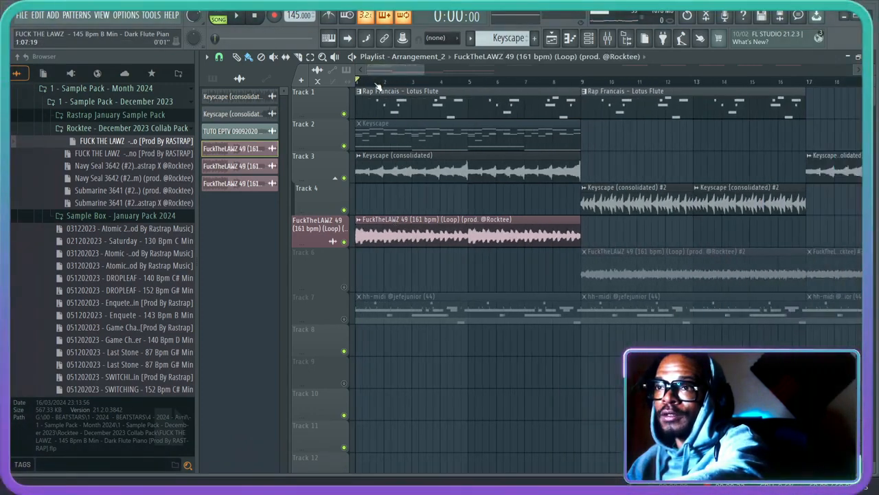
scroll(378, 85, up, 3)
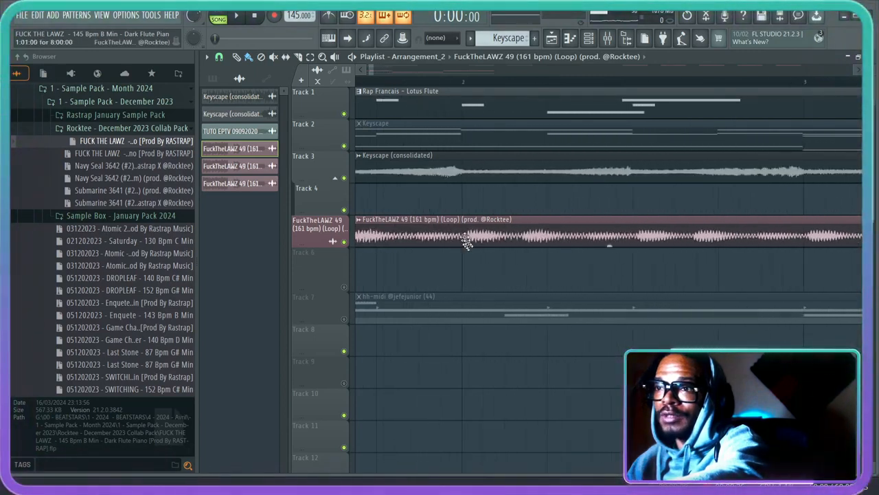
scroll(467, 237, up, 2)
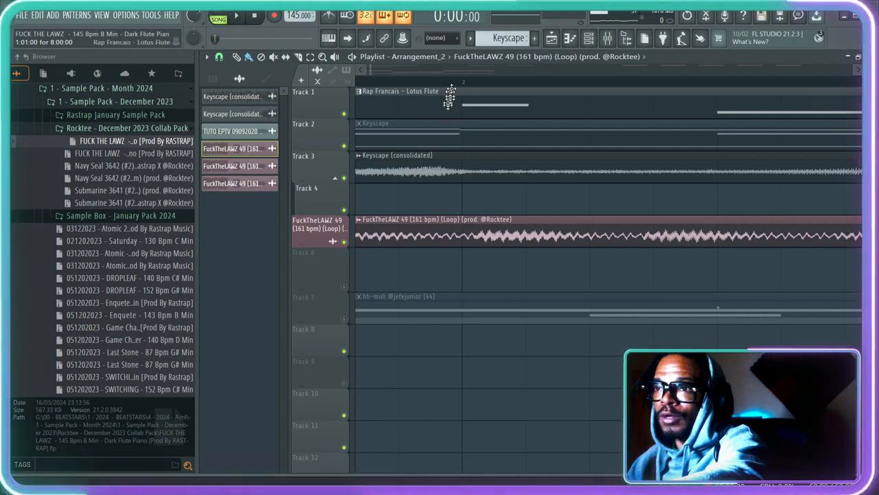
scroll(455, 90, down, 2)
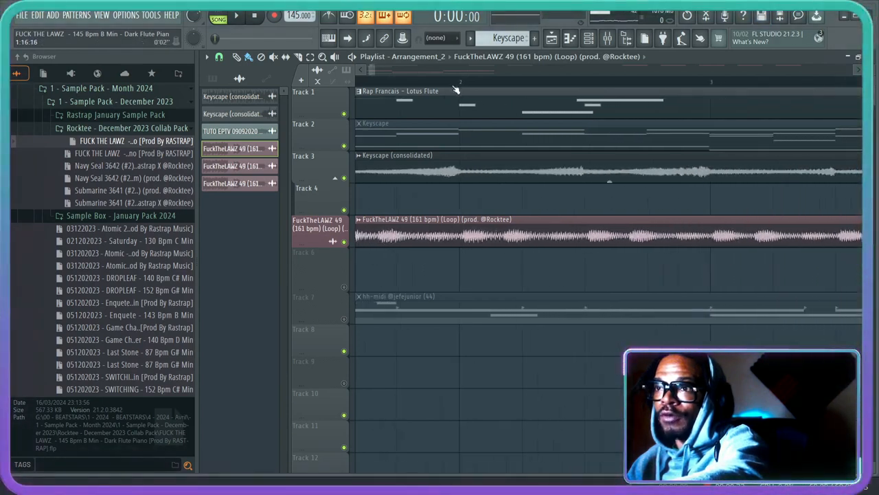
scroll(455, 90, down, 2)
scroll(456, 90, down, 4)
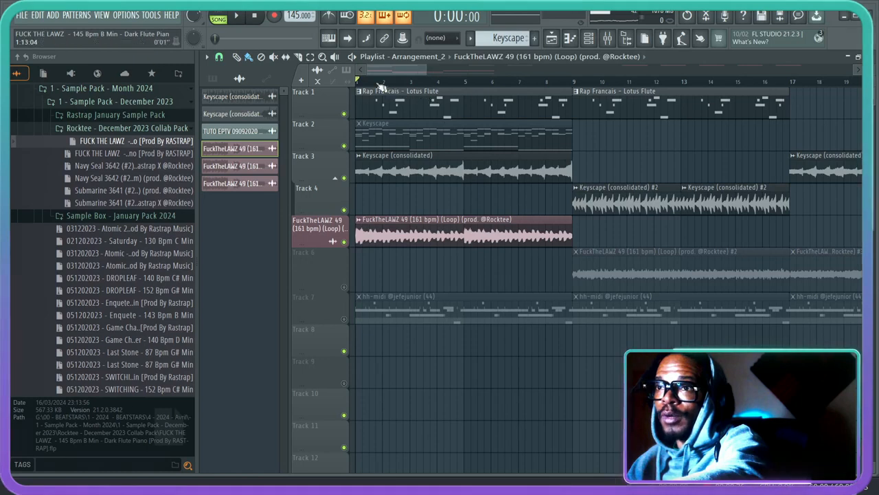
scroll(380, 86, up, 3)
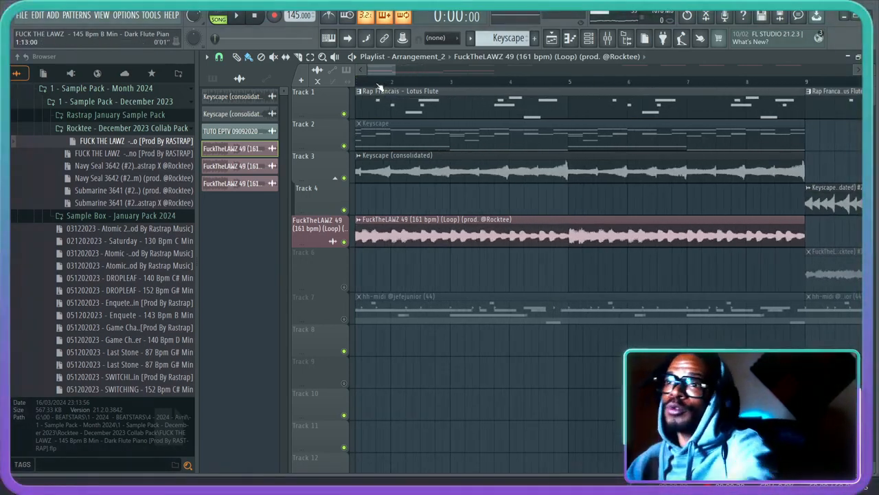
scroll(380, 86, up, 2)
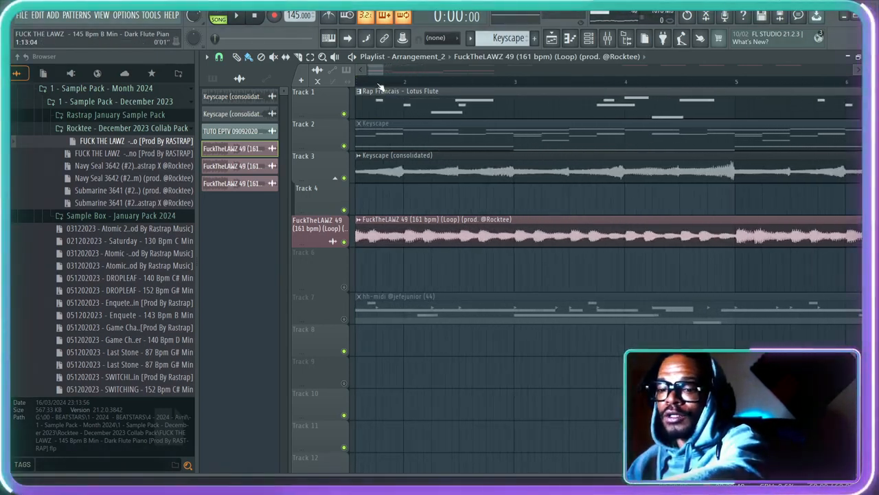
scroll(380, 86, up, 1)
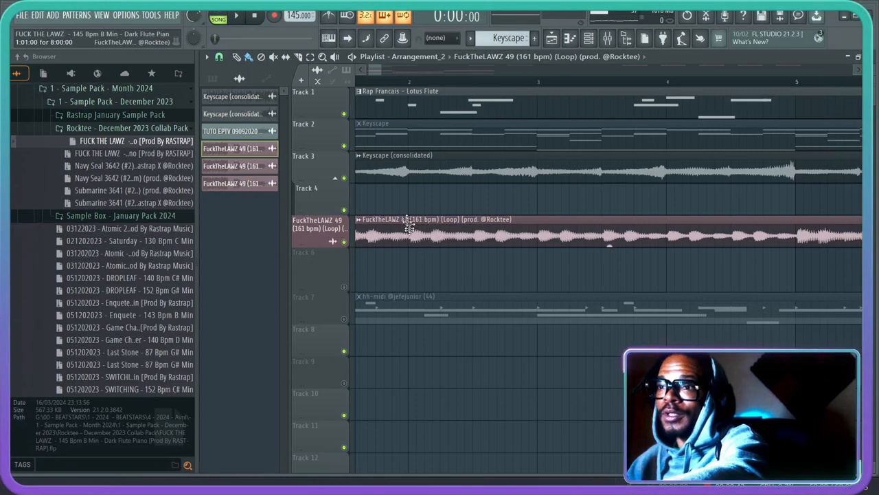
scroll(389, 86, down, 3)
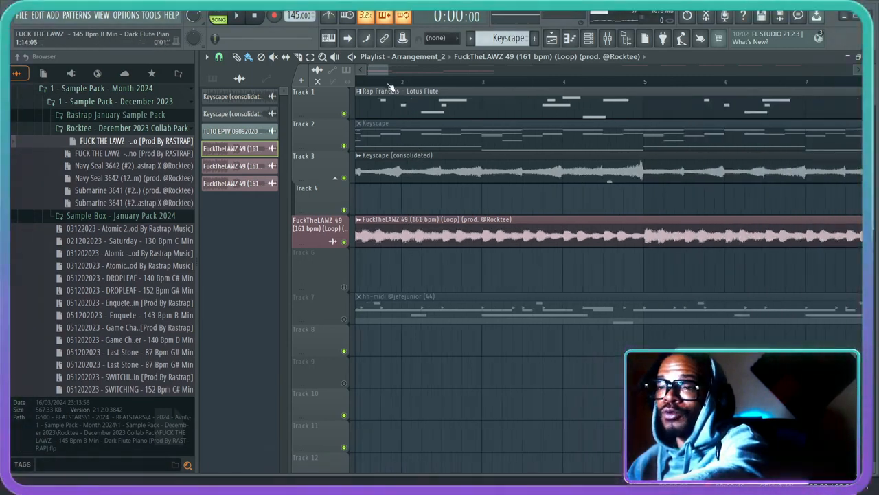
- Enable Colorful waveforms in the general display settings and close the settings
click(126, 15)
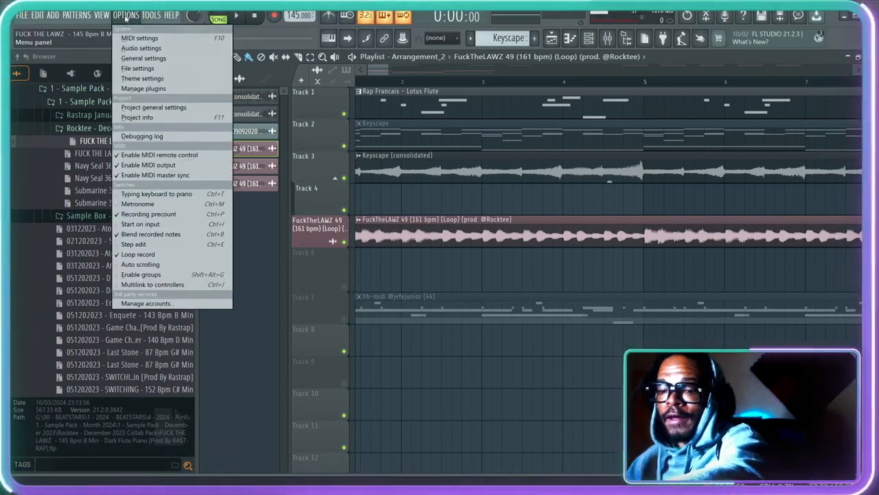
click(144, 59)
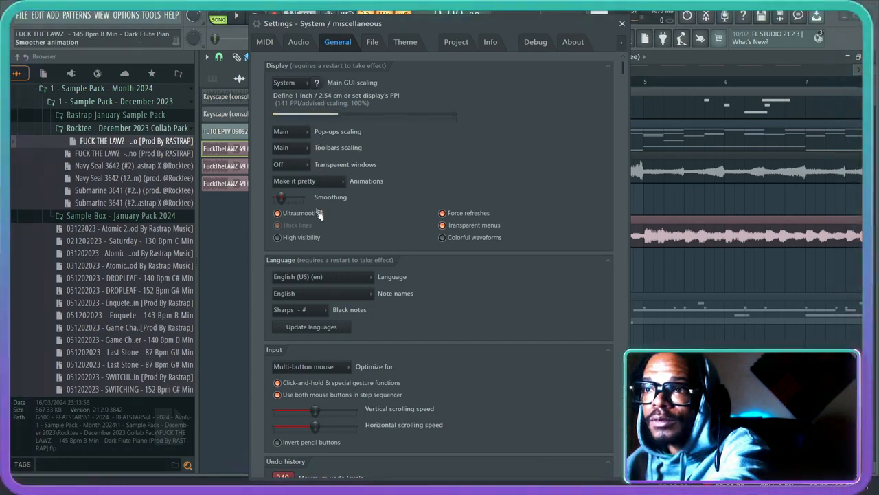
click(444, 238)
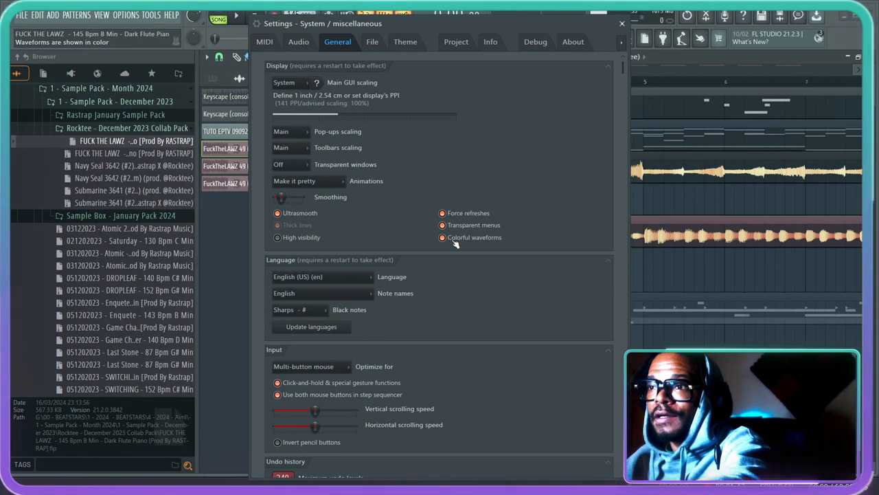
click(496, 239)
click(494, 239)
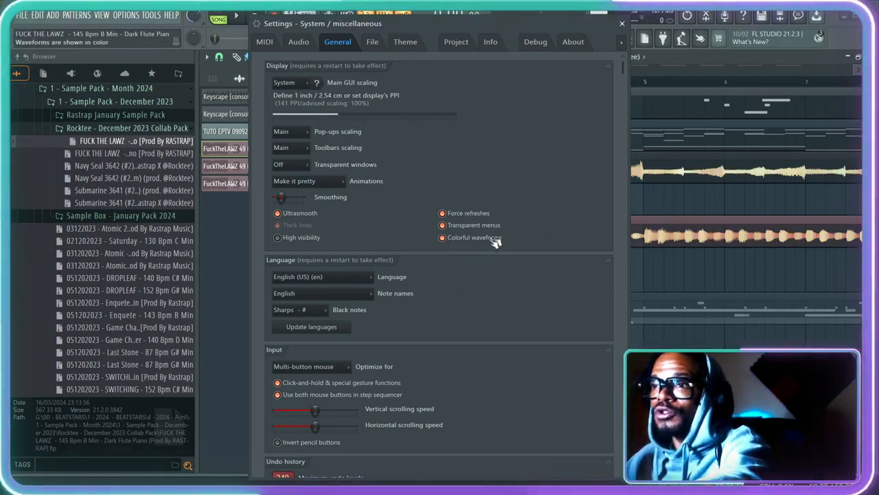
click(622, 25)
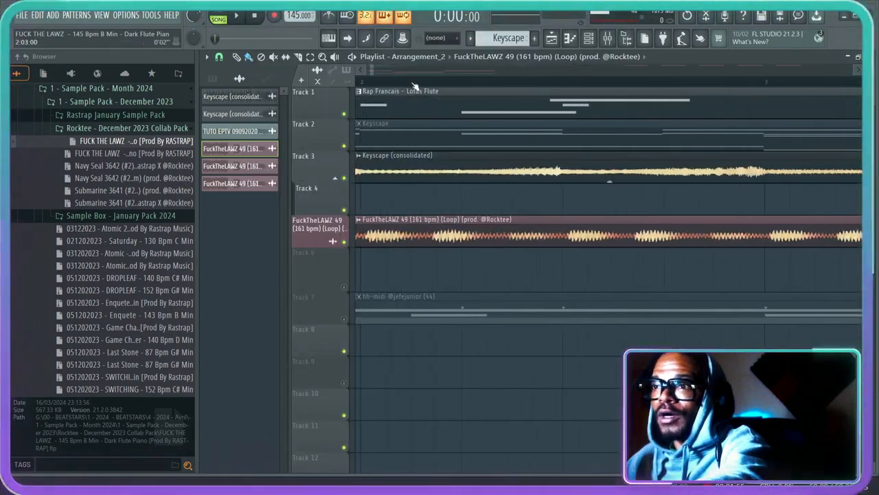
- Slice the first FuckTheLAWZ 49 loop clip vertically at bar 2
scroll(413, 84, up, 2)
scroll(417, 86, up, 2)
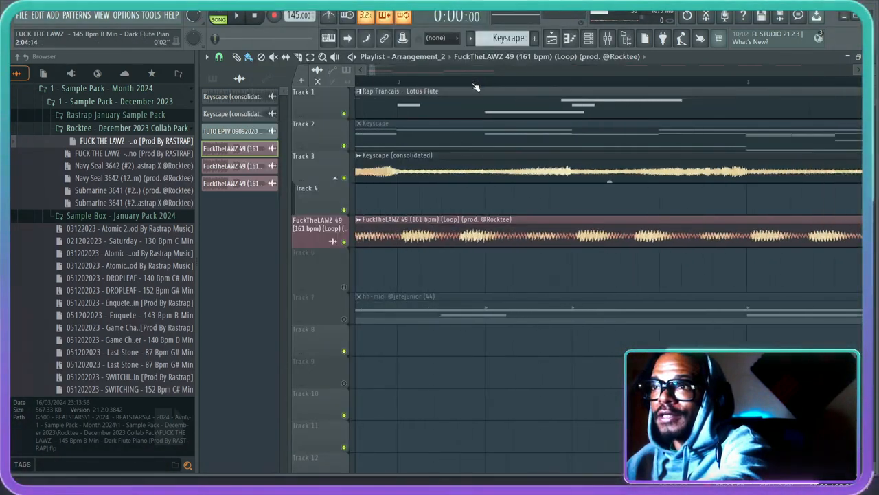
scroll(417, 87, up, 2)
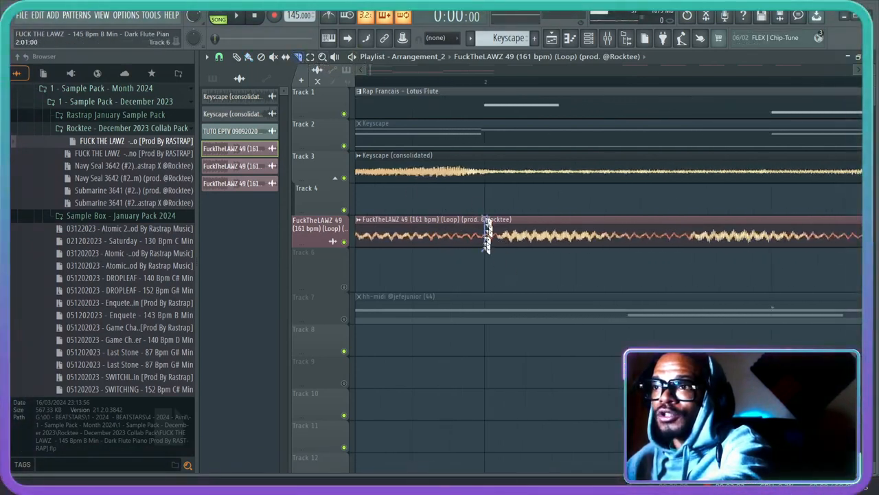
drag(485, 211, 484, 249)
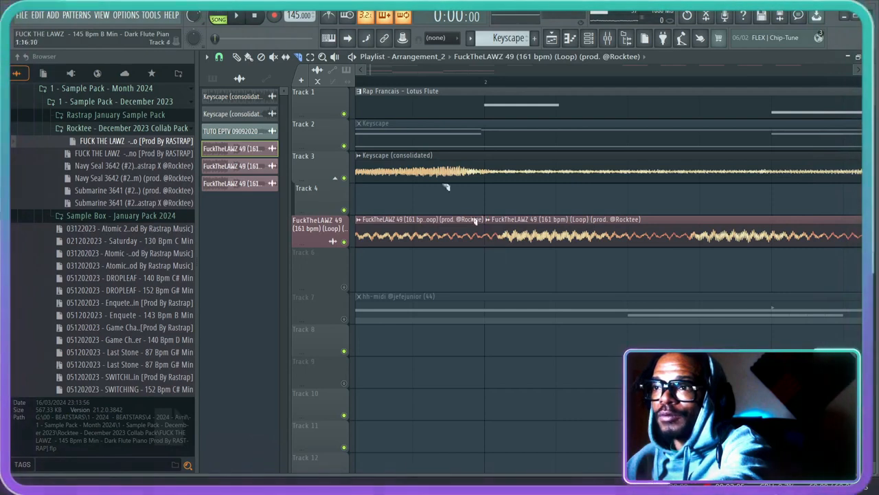
- Set the playlist snap to (none) and try slicing the FuckTheLAWZ 49 clip off the grid, slightly after bar 2
click(219, 57)
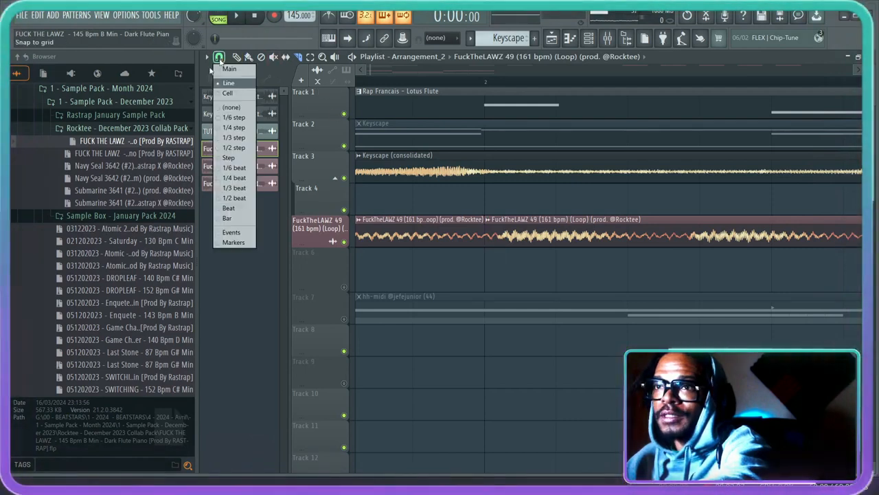
click(233, 108)
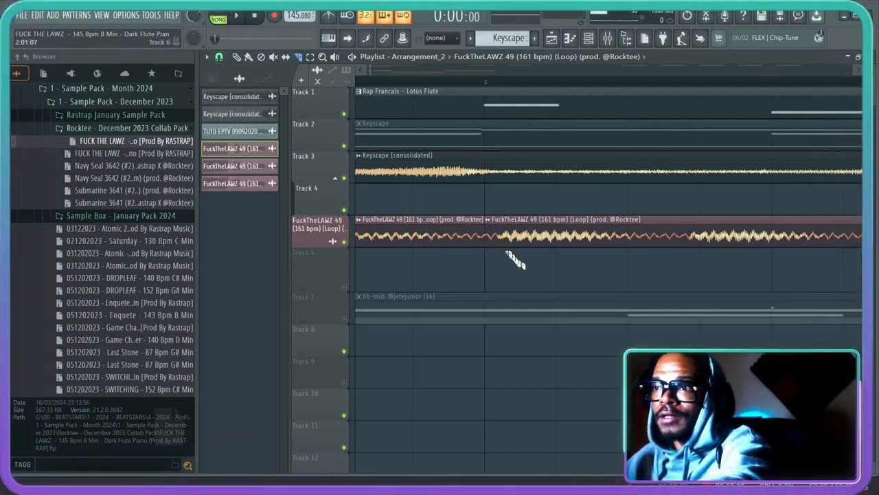
drag(504, 212, 504, 213)
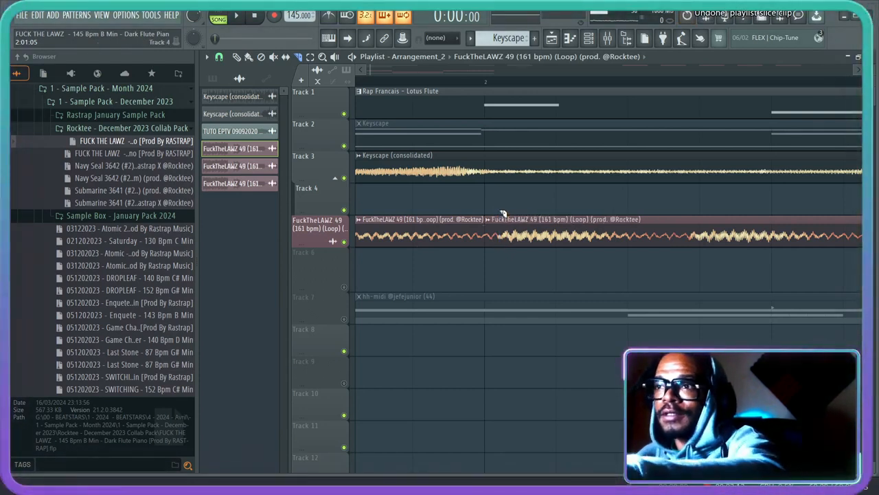
- Compare the colored waveforms of the Keyscape and FuckTheLAWZ 49 clips at close and wide zoom levels
scroll(470, 83, up, 3)
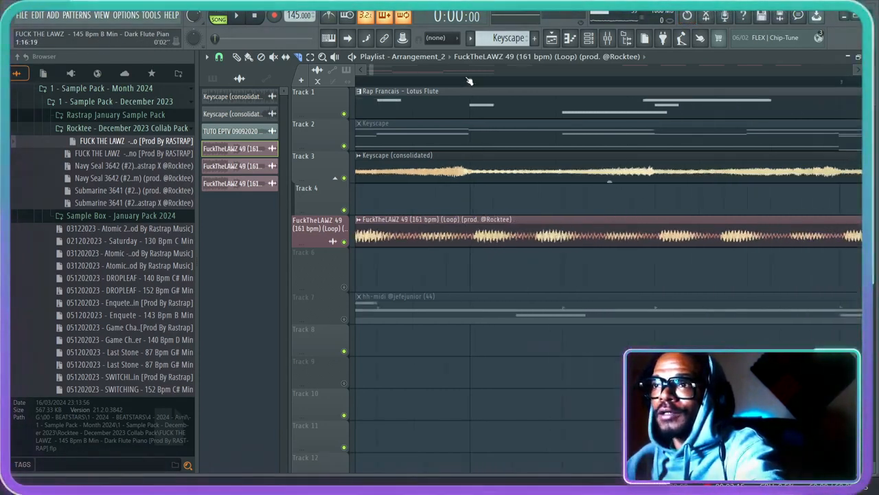
scroll(470, 83, down, 5)
scroll(377, 86, up, 5)
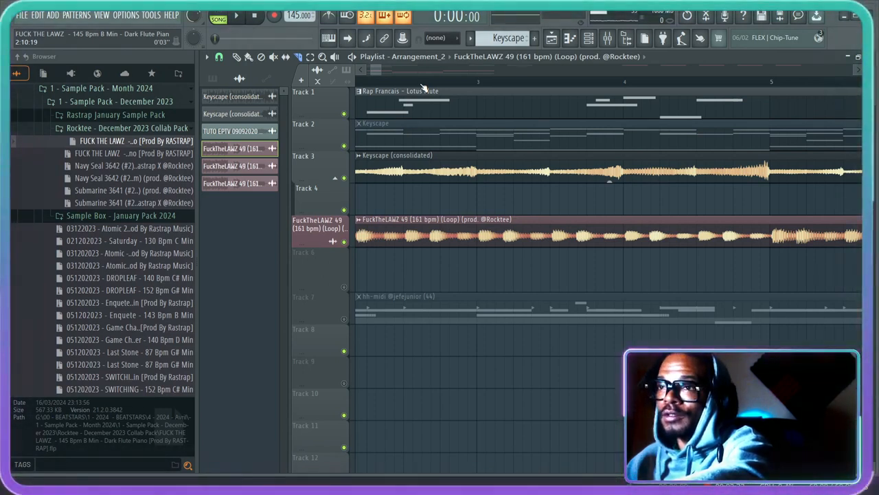
scroll(424, 88, down, 4)
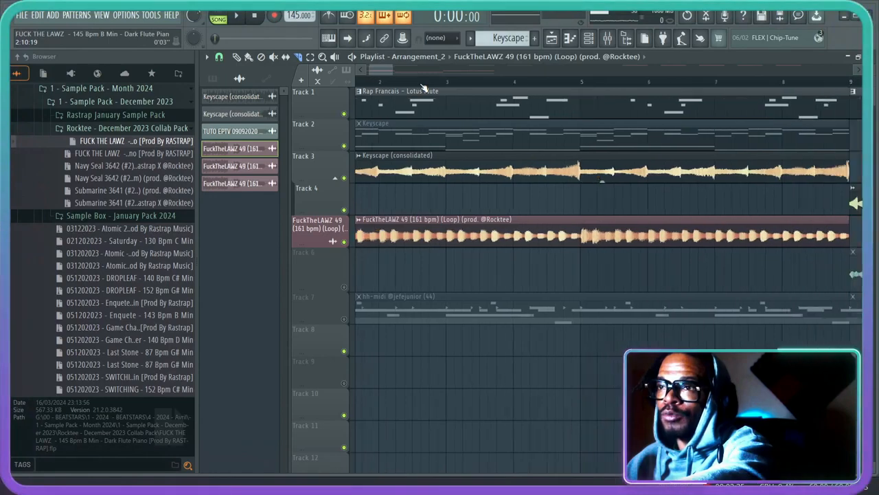
scroll(424, 88, down, 3)
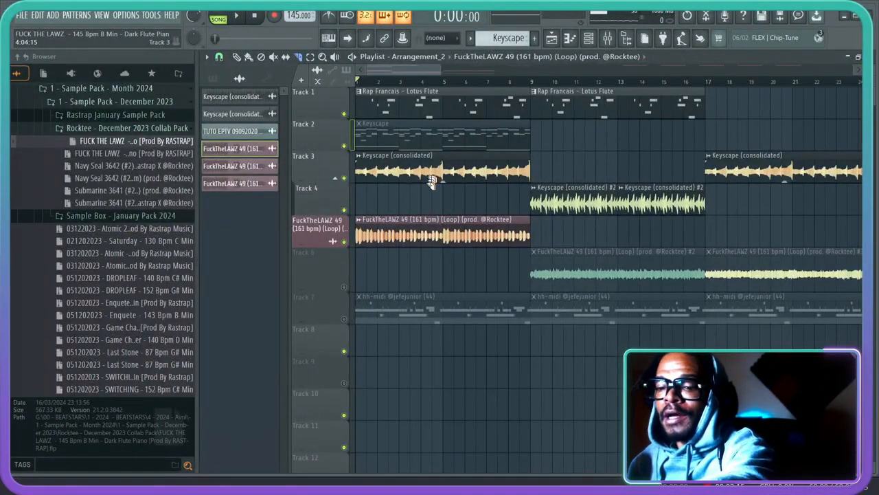
scroll(396, 81, up, 2)
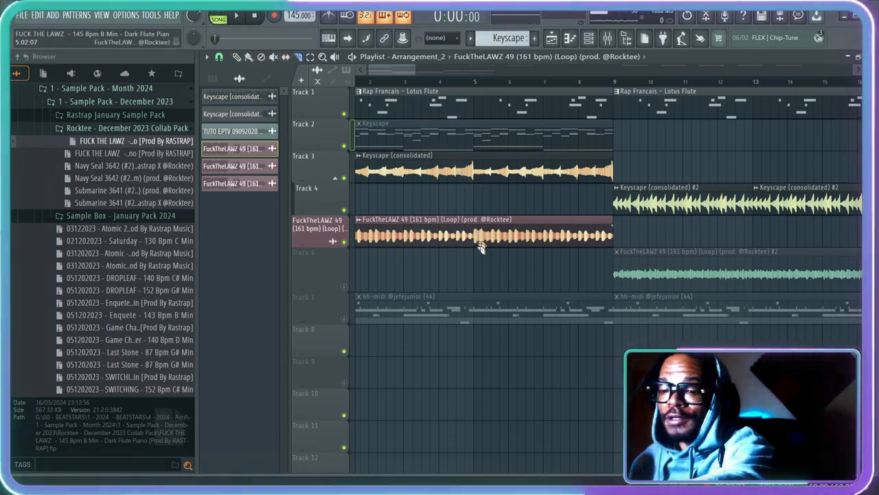
scroll(481, 240, down, 1)
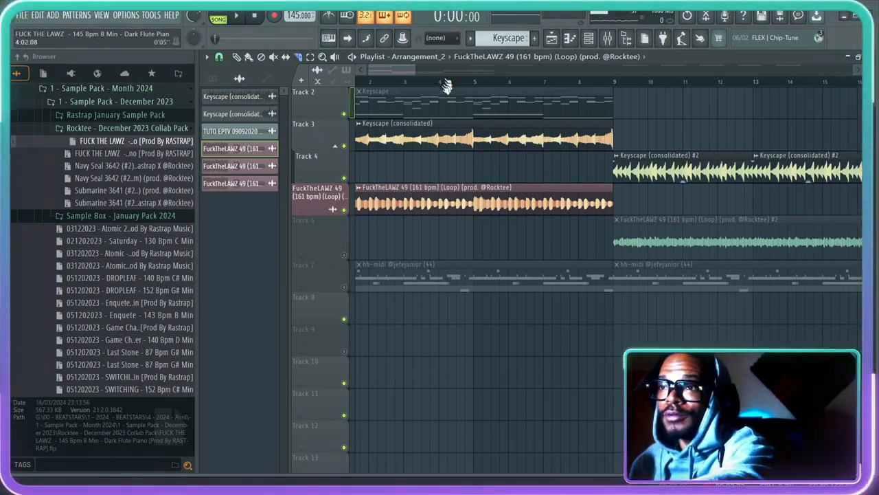
- Review the available playlist tool modes, switch between several of them, and end with the Draw (pencil) tool active
right_click(430, 137)
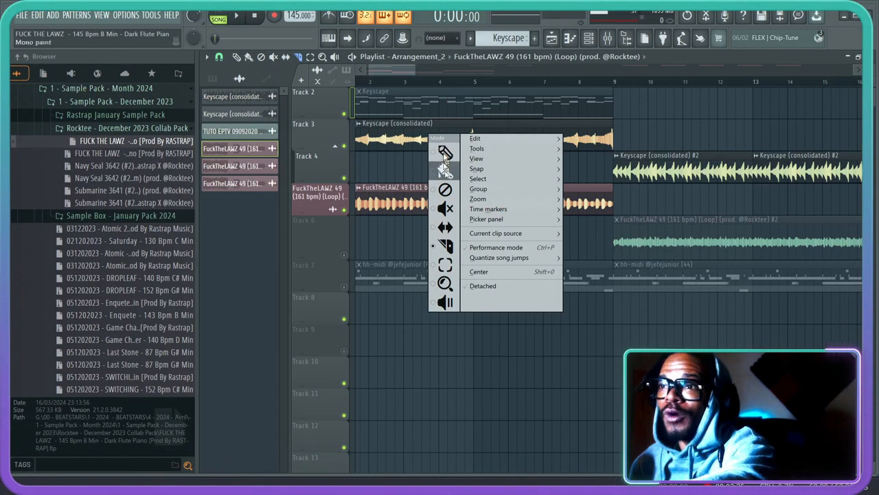
click(407, 165)
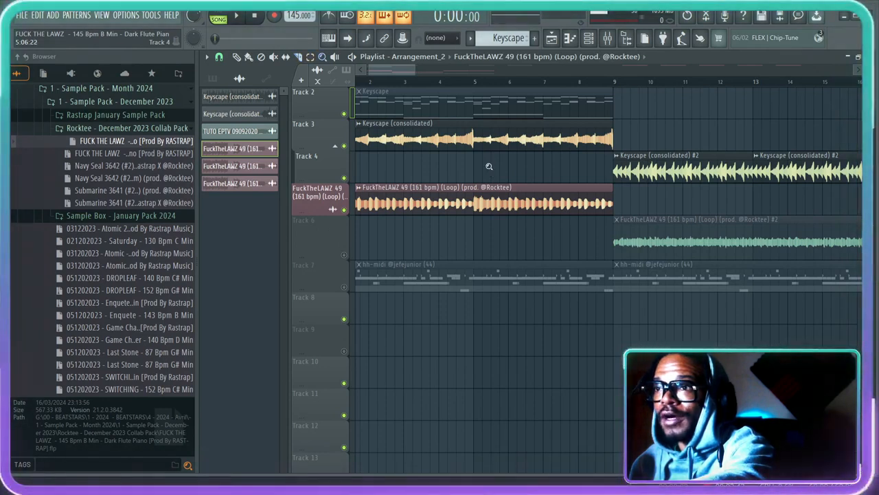
key(t)
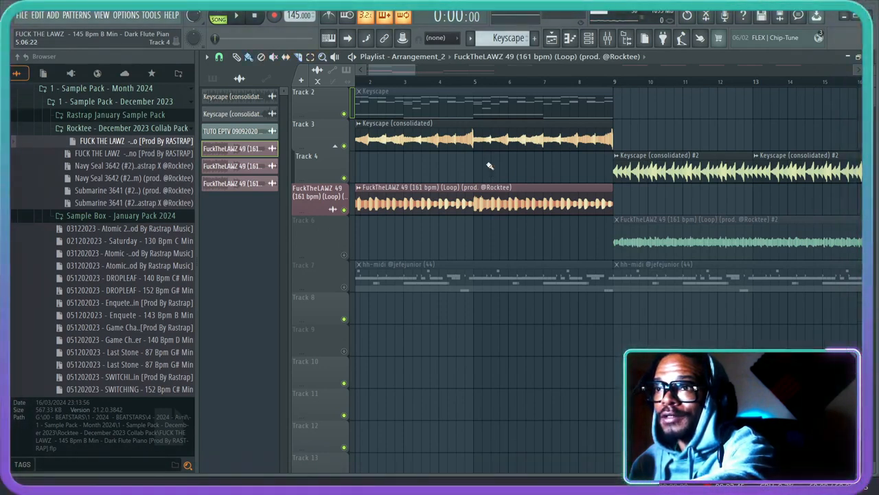
click(262, 57)
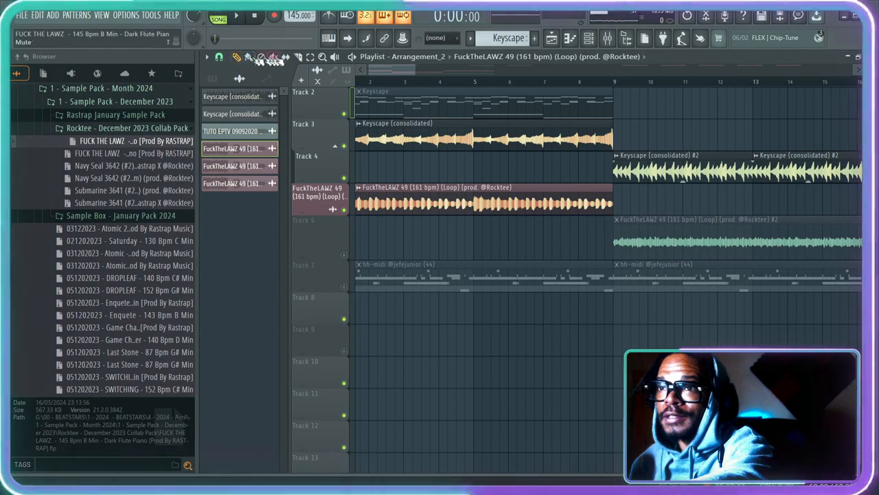
key(b)
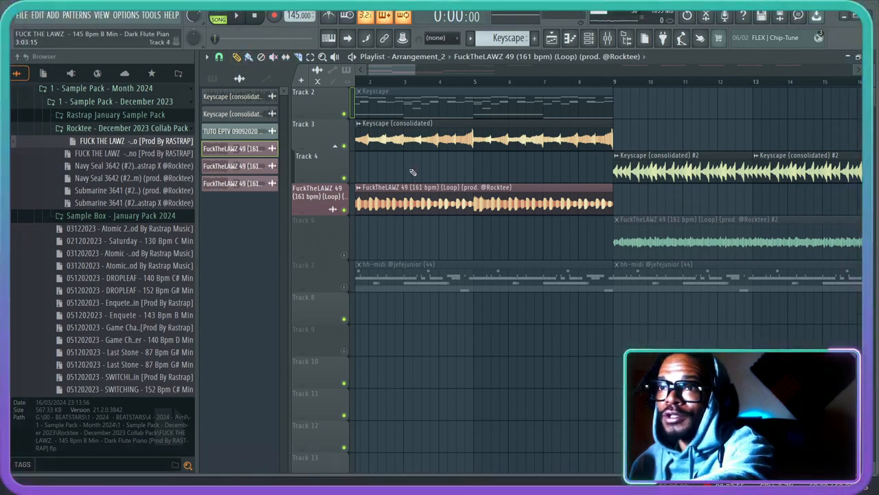
click(236, 58)
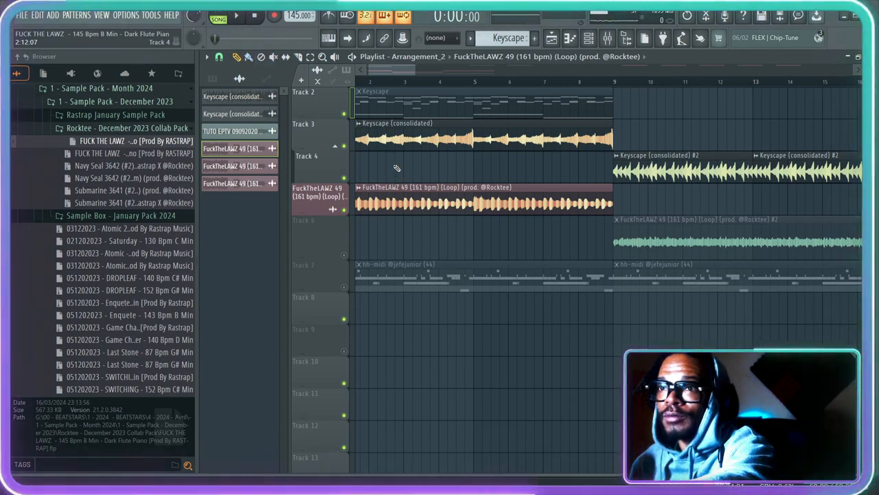
- Activate the Slice tool in the playlist and show the arrangement from bar 1 to about bar 20
key(c)
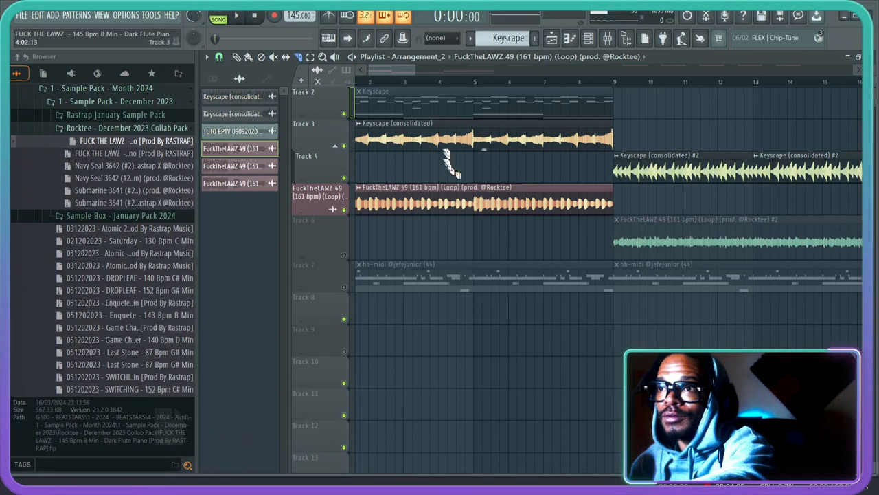
scroll(449, 88, up, 2)
scroll(449, 88, down, 3)
scroll(409, 250, down, 1)
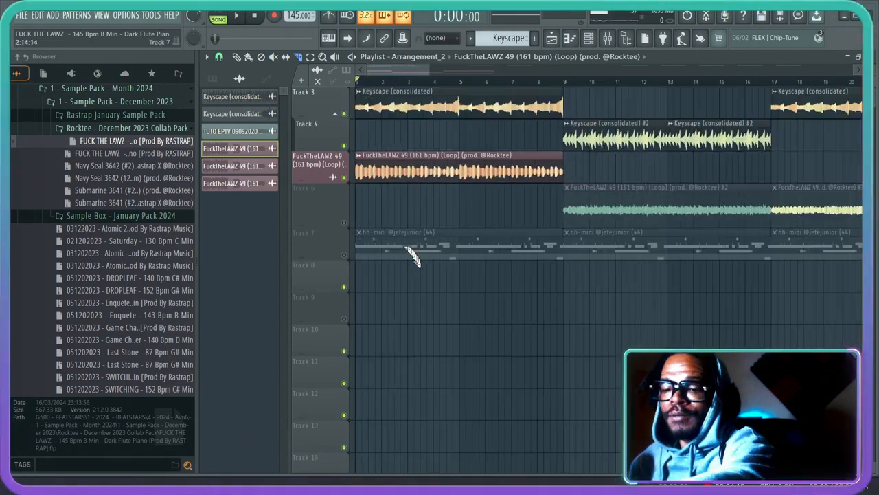
- Open the General settings, review the Optimize for choices under Input while keeping Multi-button mouse, and close the settings
click(127, 17)
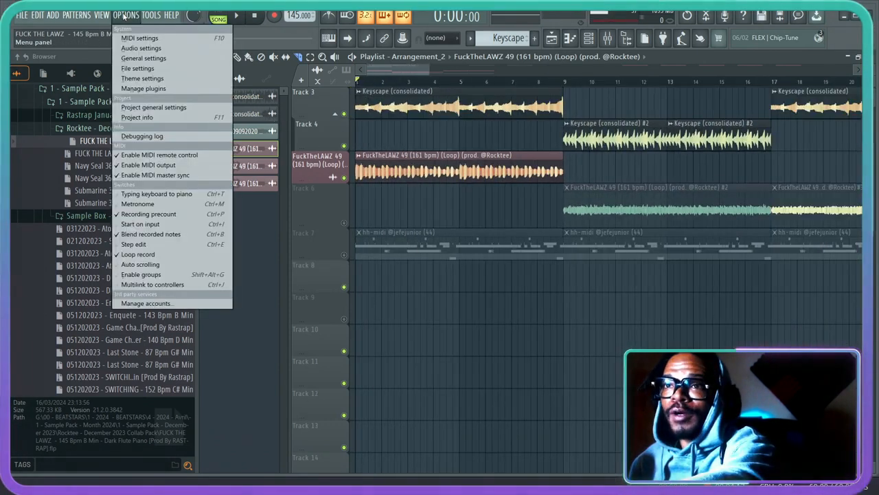
click(146, 59)
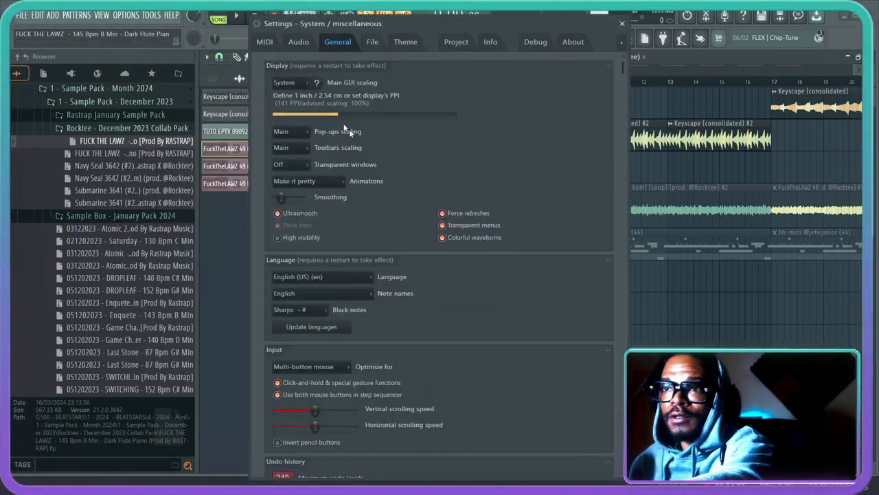
scroll(362, 227, down, 1)
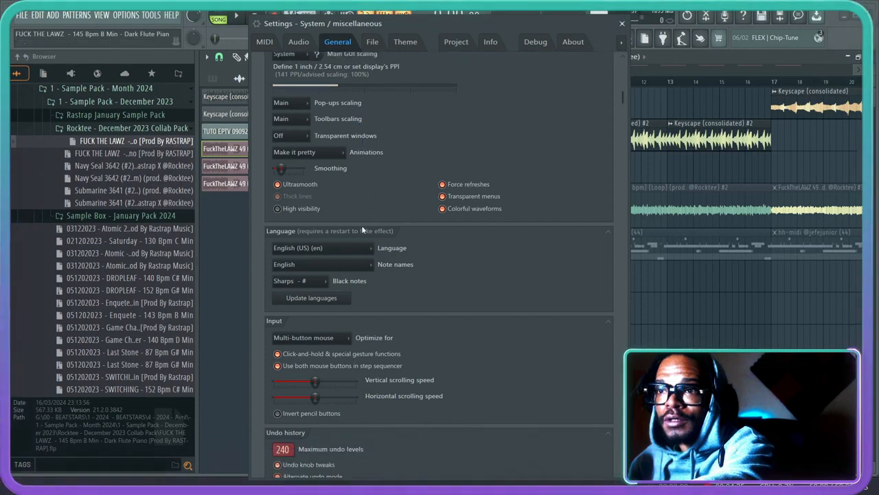
scroll(360, 227, down, 5)
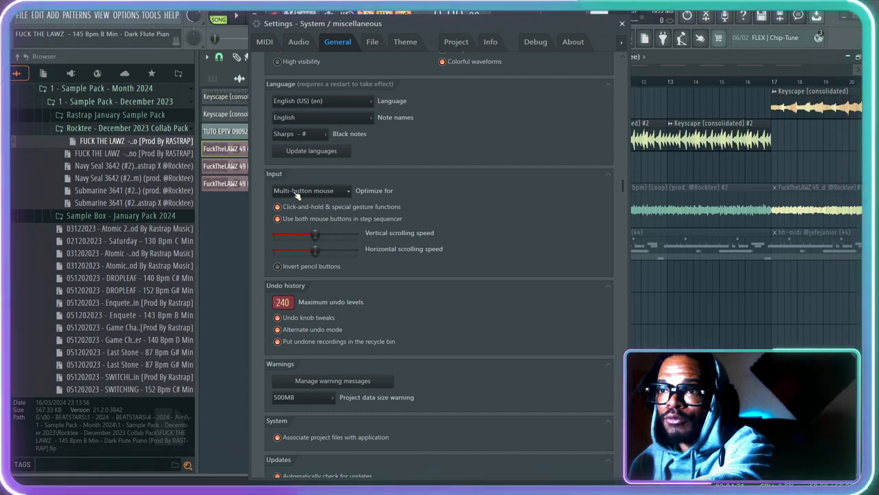
click(305, 193)
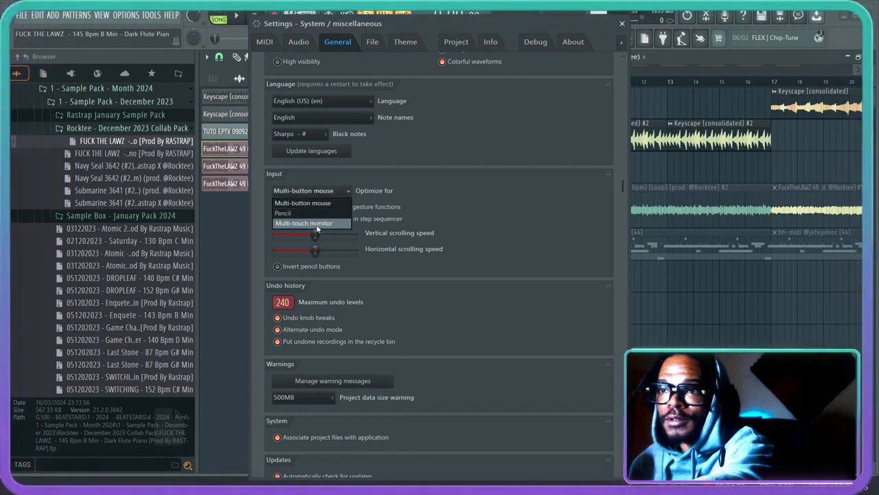
click(329, 193)
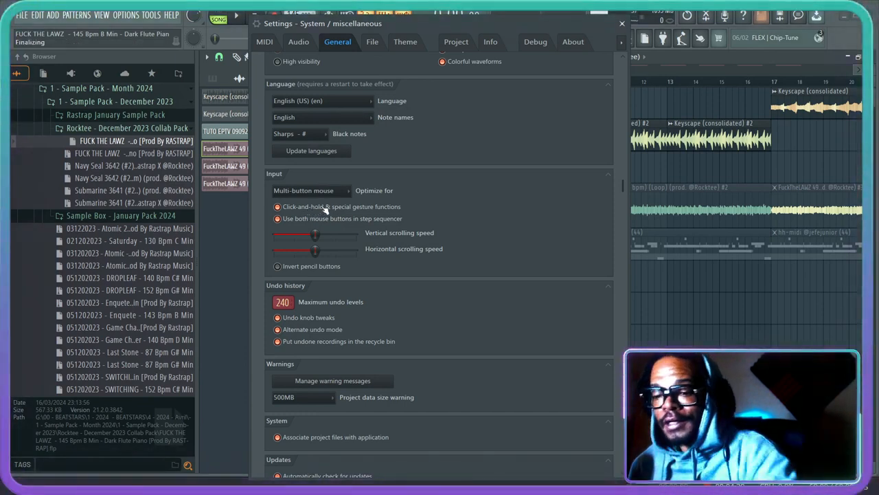
click(622, 25)
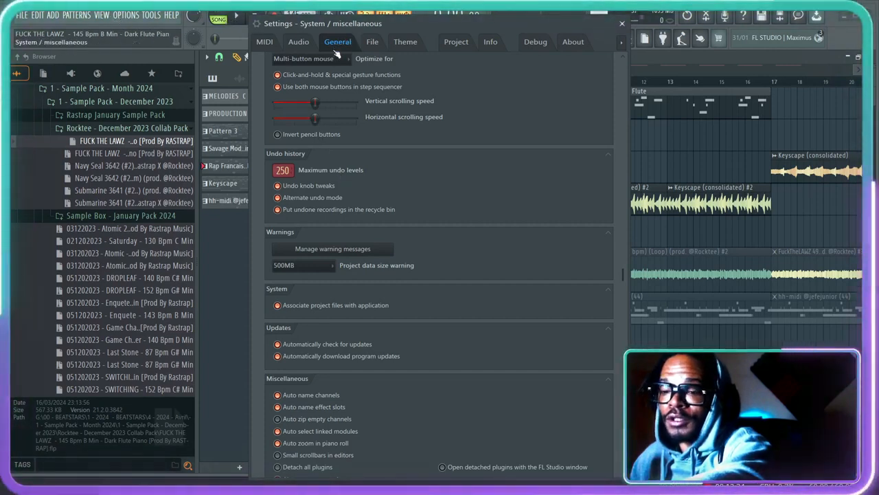
- In the Project settings, store data relative to the project file, enable copying used samples to the project folder, and dismiss the sample prompt
click(455, 42)
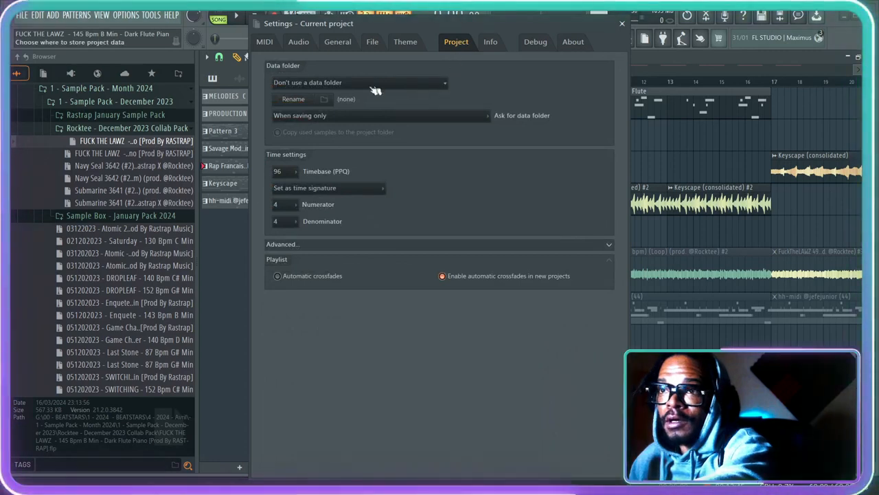
click(363, 83)
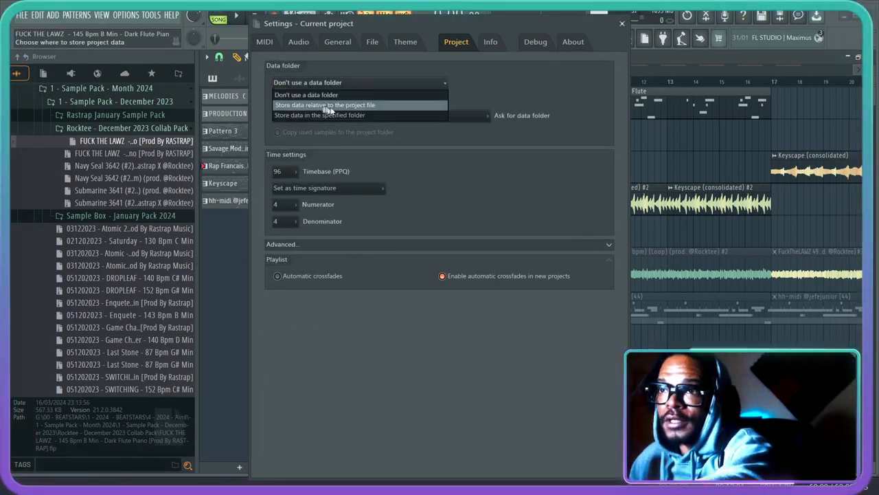
click(336, 107)
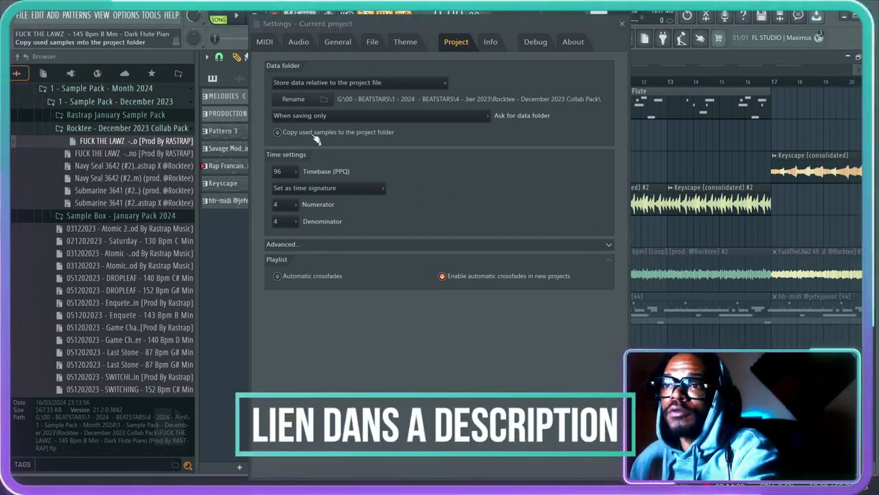
click(277, 132)
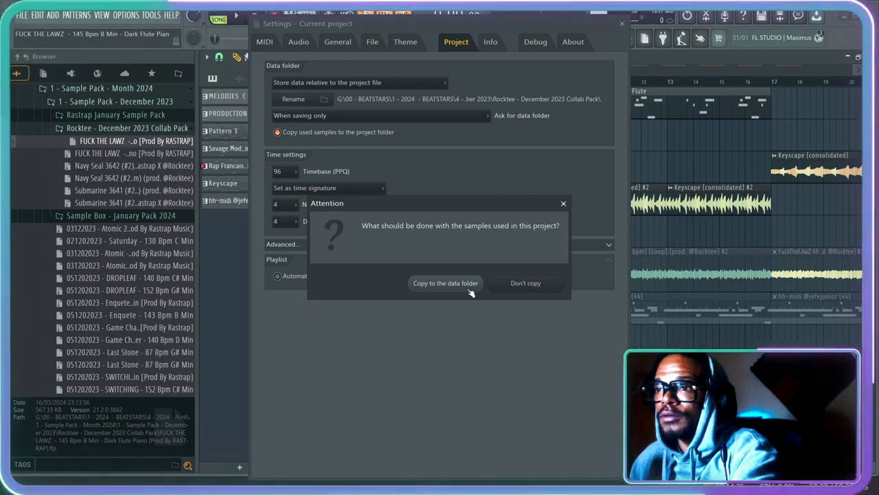
click(563, 204)
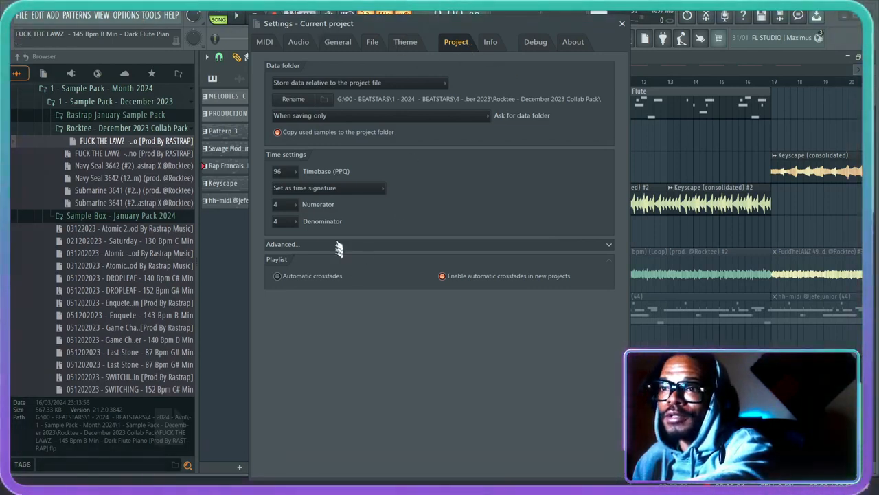
- Review the Miscellaneous options in the General settings and move the Settings window clear of the playlist's upper tracks
click(338, 41)
scroll(385, 255, down, 10)
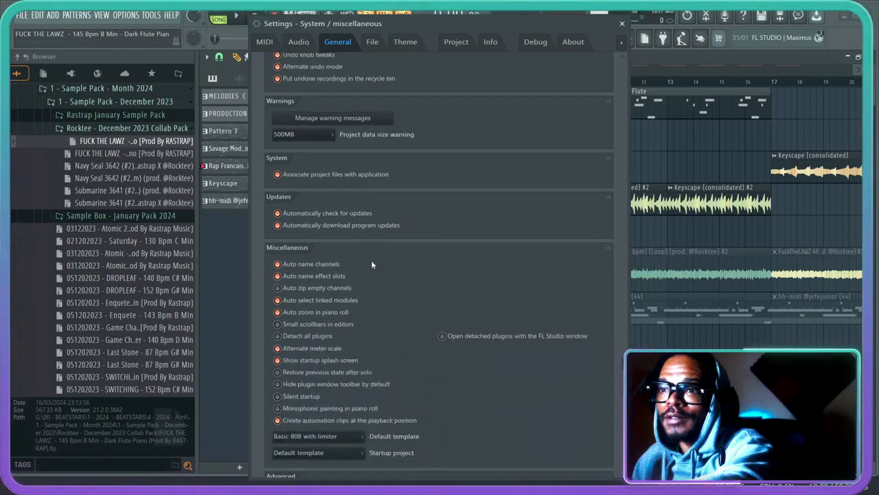
scroll(372, 264, down, 3)
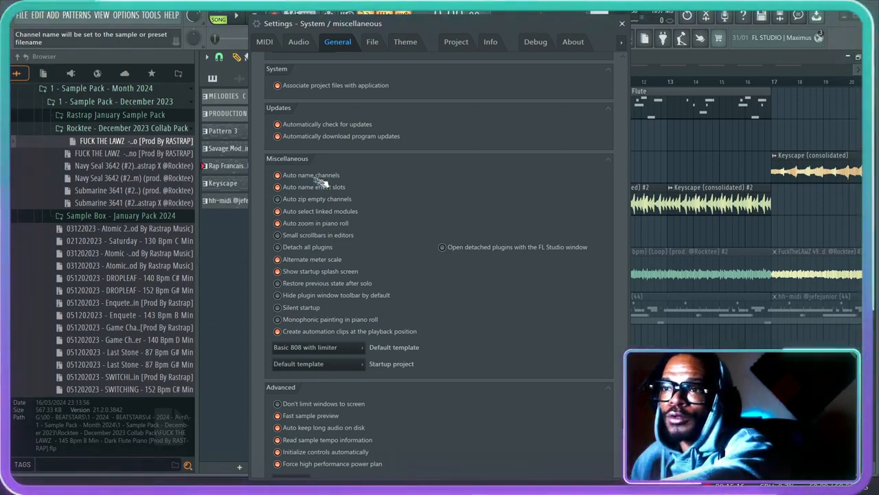
drag(397, 31, 534, 33)
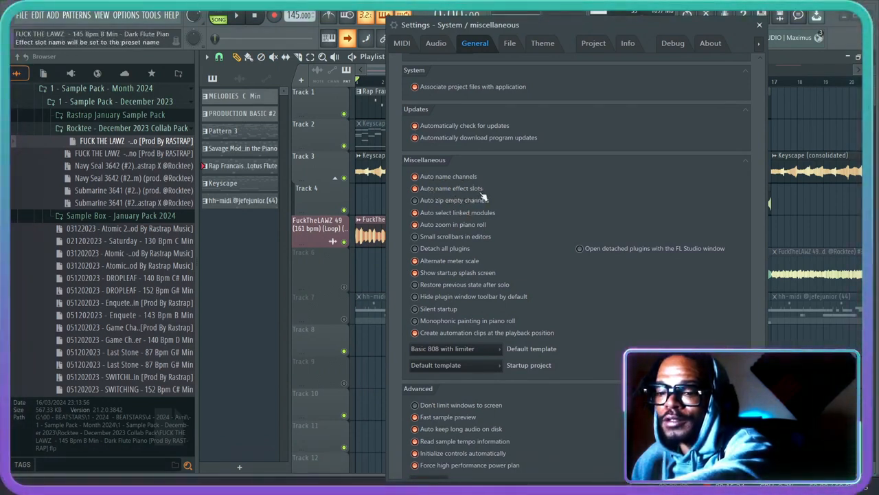
drag(572, 28, 590, 224)
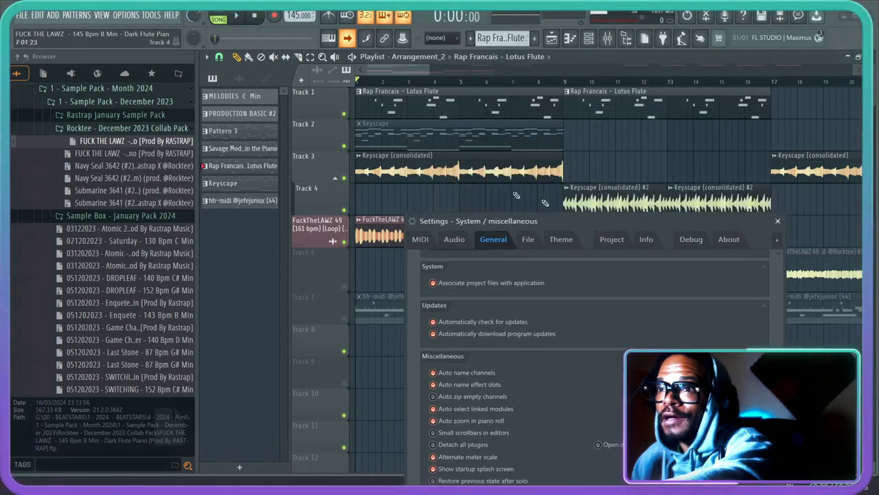
- Show the Mixer to inspect its effect slots and reposition the Settings window so the Miscellaneous options are in view
click(622, 38)
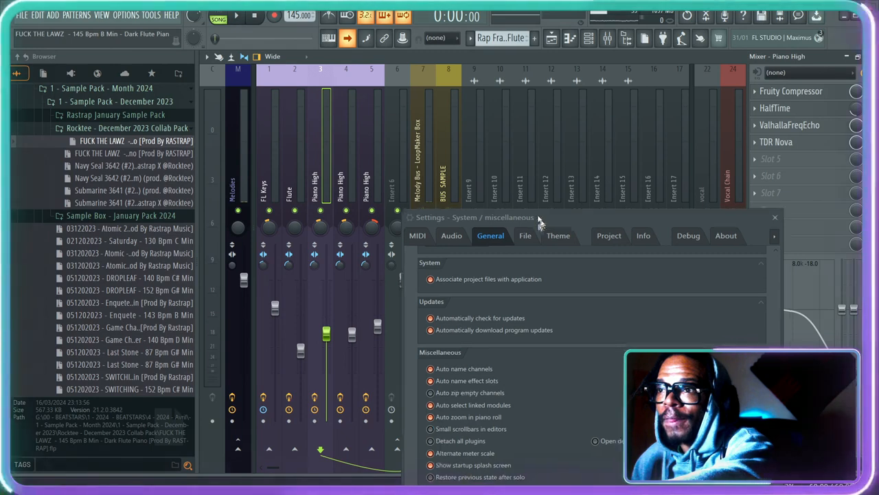
drag(553, 230, 489, 91)
scroll(406, 294, down, 2)
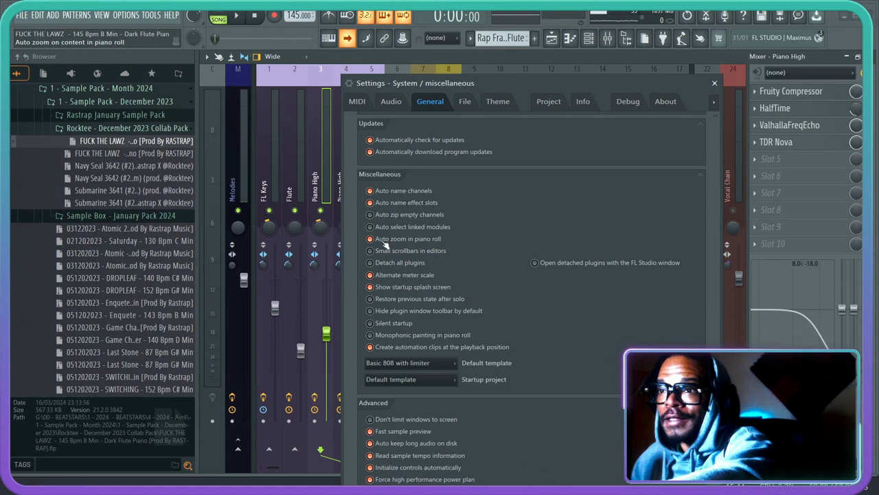
- Show the Piano roll, place the playback position between bars 2 and 3, and view the notes beside the Miscellaneous and template settings
click(552, 38)
click(570, 39)
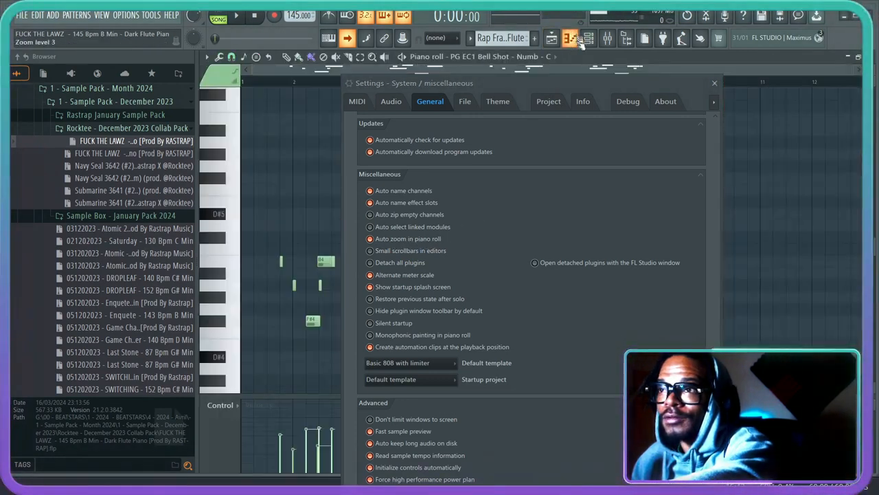
click(330, 83)
scroll(321, 85, up, 5)
scroll(321, 85, down, 3)
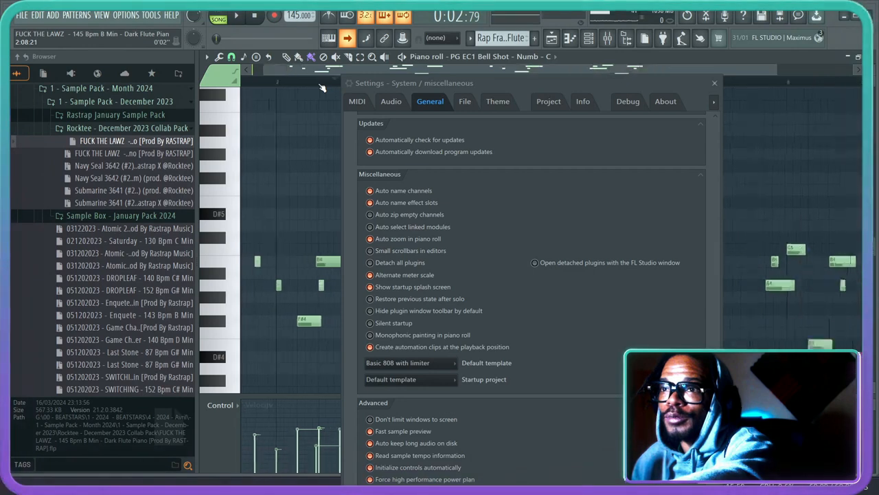
scroll(321, 87, down, 2)
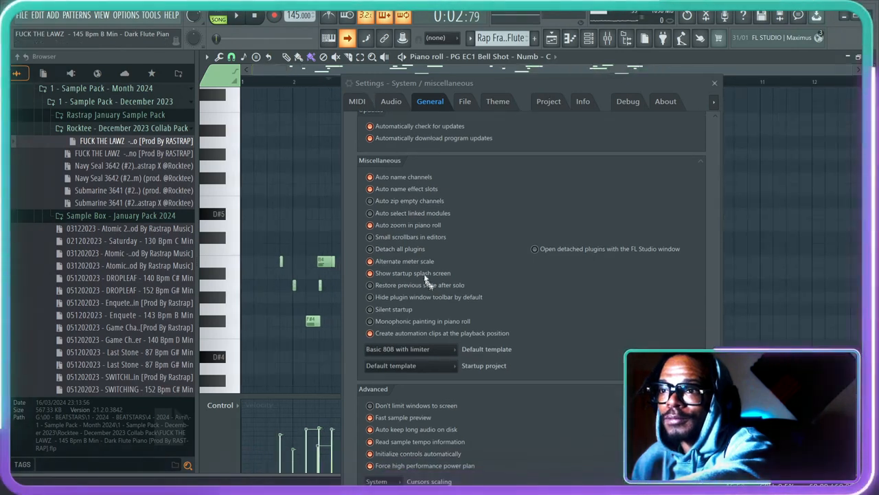
scroll(421, 277, down, 1)
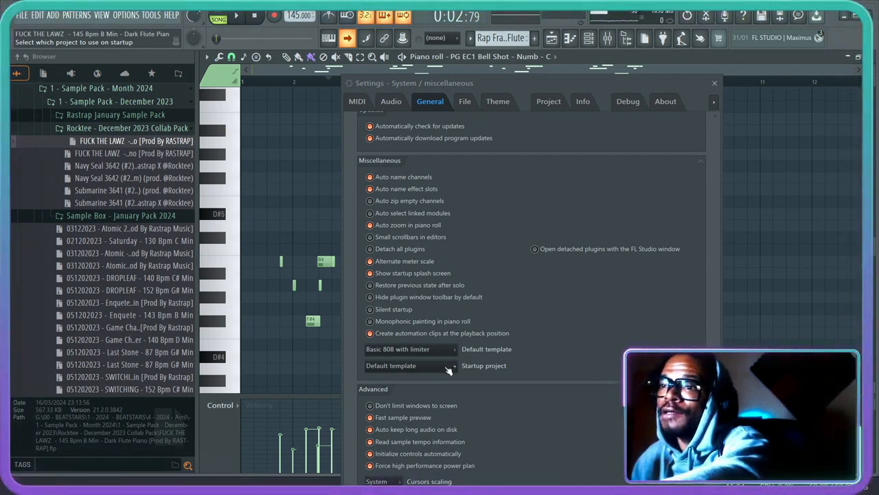
- Collapse the 1 - 2024 - BEATSTARS folder and its parent 0 - BEATSTARS folder in the Browser
scroll(141, 220, up, 4)
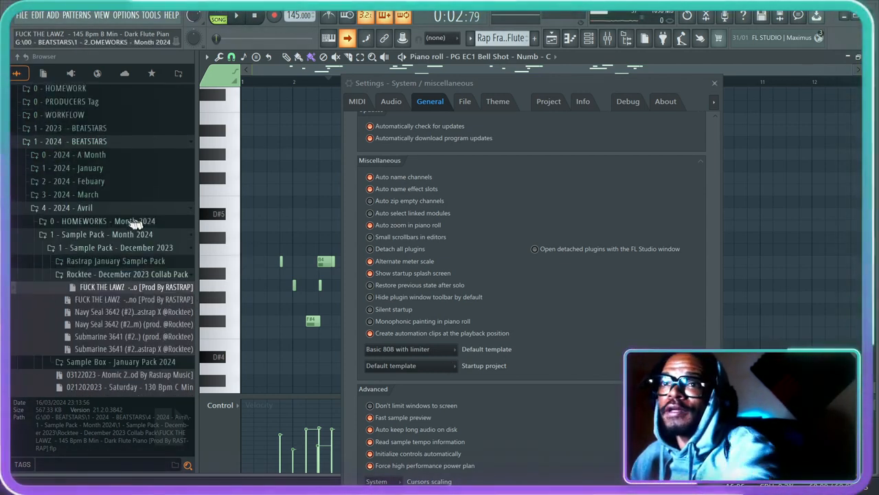
click(45, 213)
click(70, 145)
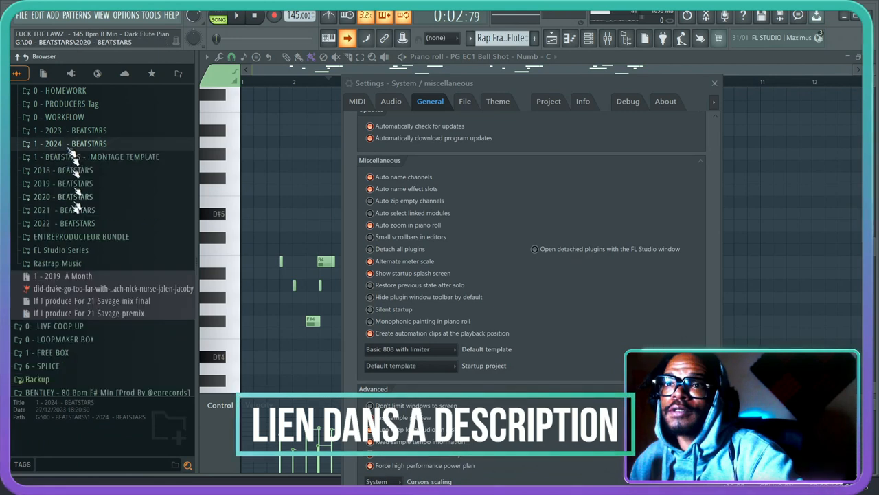
scroll(77, 230, up, 4)
click(62, 212)
scroll(70, 247, down, 1)
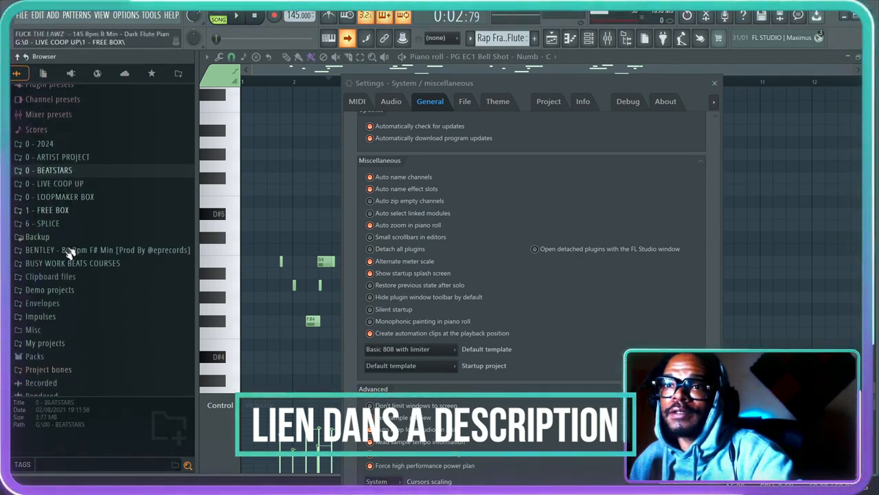
- Browse 0 - LIVE COOP UP through 1 - FREE BOX and 0 - LOOPMAKER BOX, inspect the Melody Templates folder and collapse it
click(52, 184)
click(63, 117)
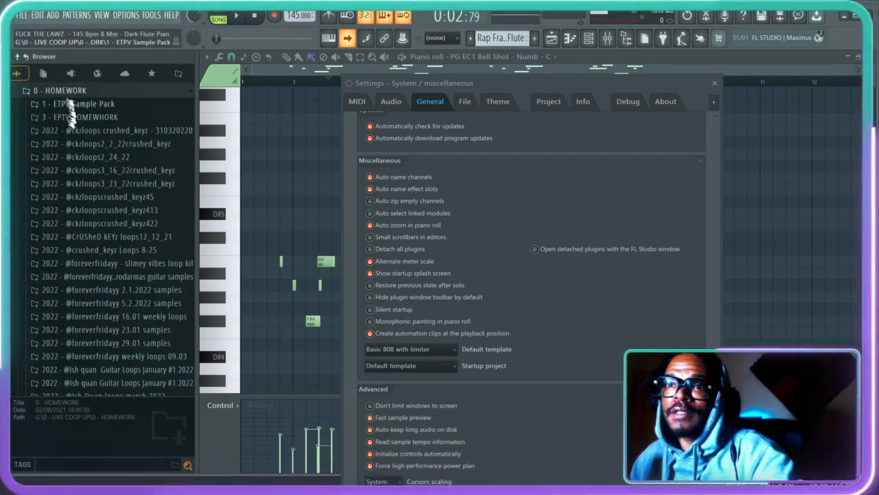
click(65, 118)
scroll(74, 180, up, 2)
click(68, 203)
click(69, 204)
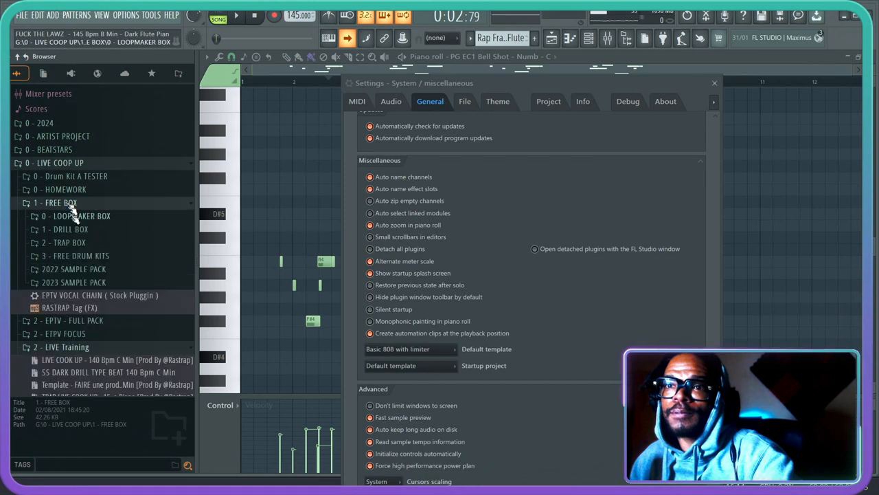
click(77, 216)
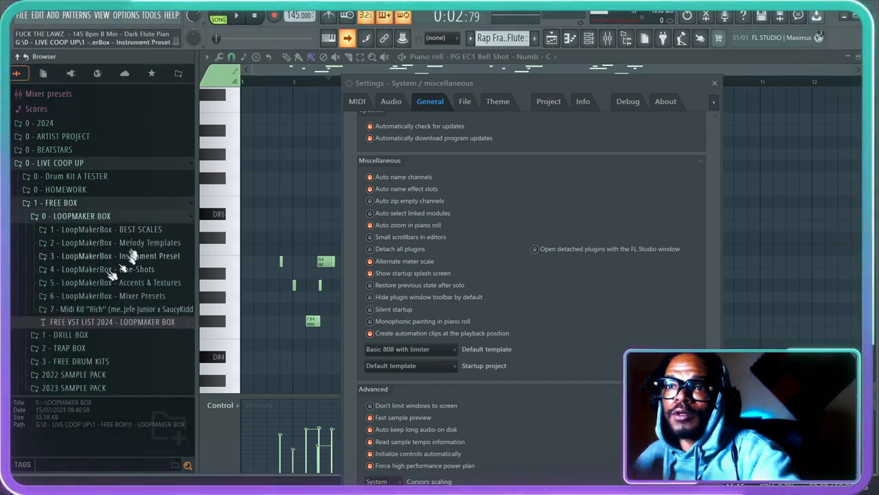
click(136, 244)
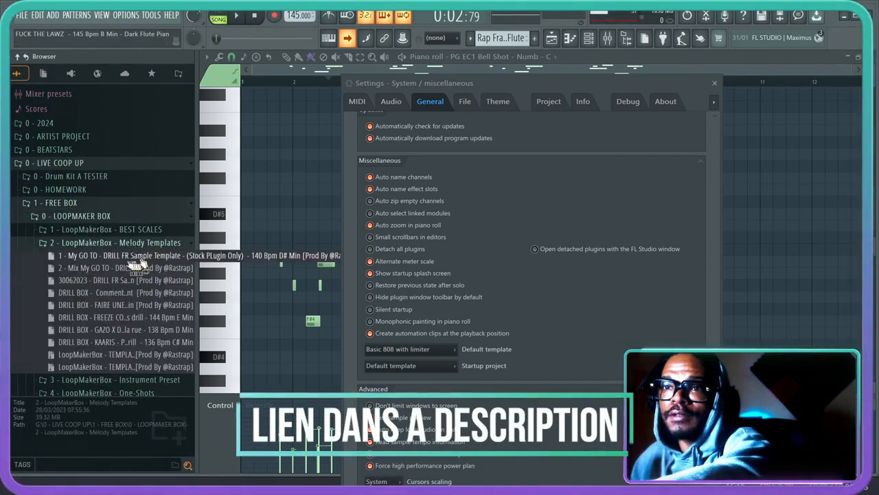
click(115, 242)
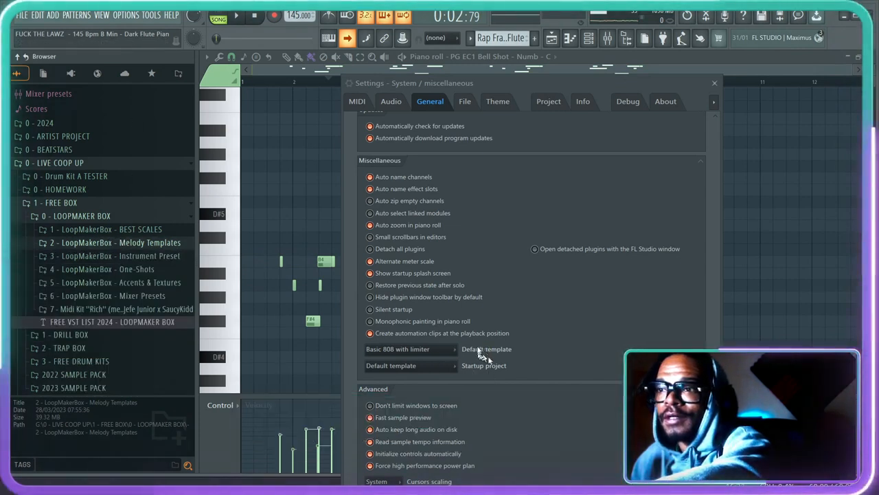
- Set the startup project to Last used project and the default template to the first My GO TO - DRILL FR Sample Template entry
click(445, 367)
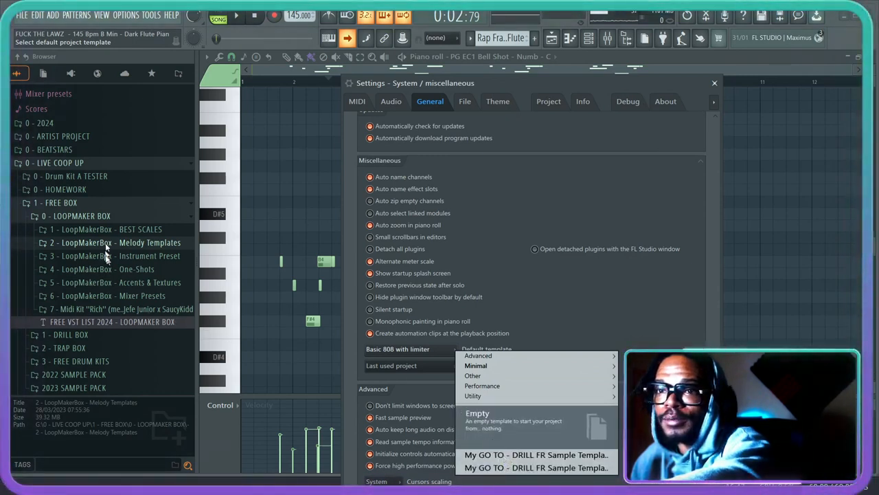
click(517, 455)
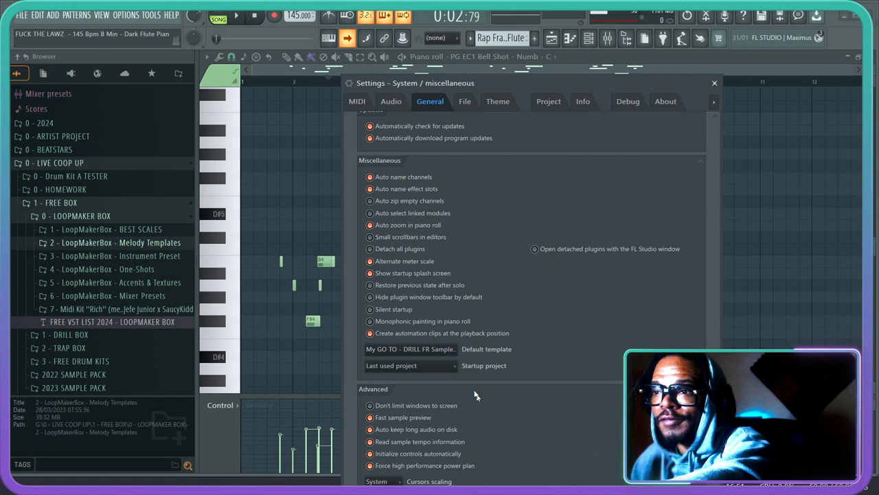
- Set the default template to Empty and open the Startup project choices
click(452, 352)
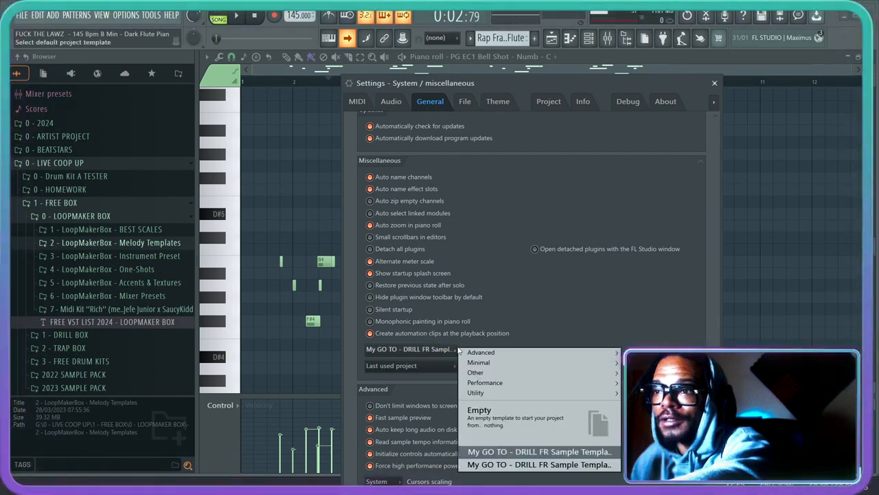
click(502, 410)
click(446, 370)
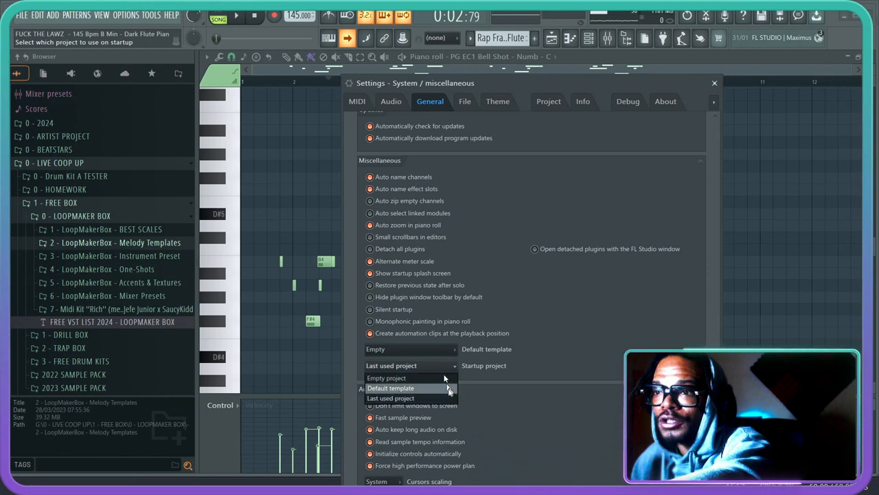